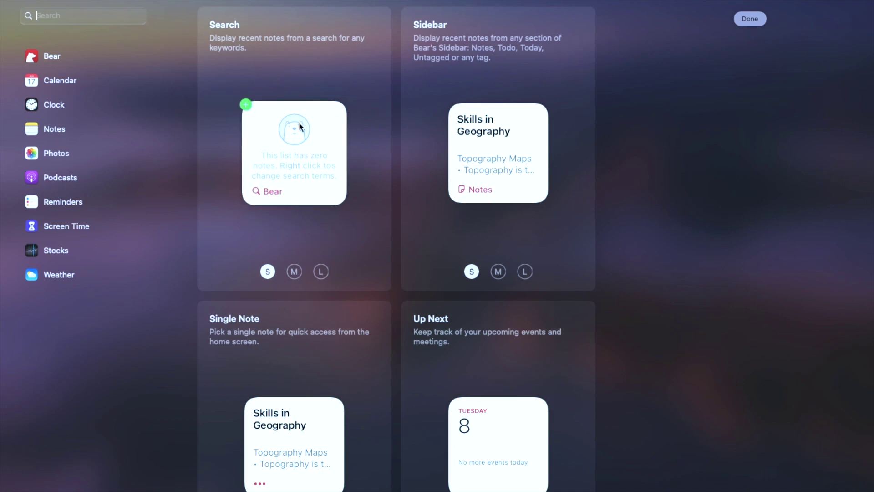
Add the Bear Search widget, then remove it again and start browsing at Calendar
click(246, 104)
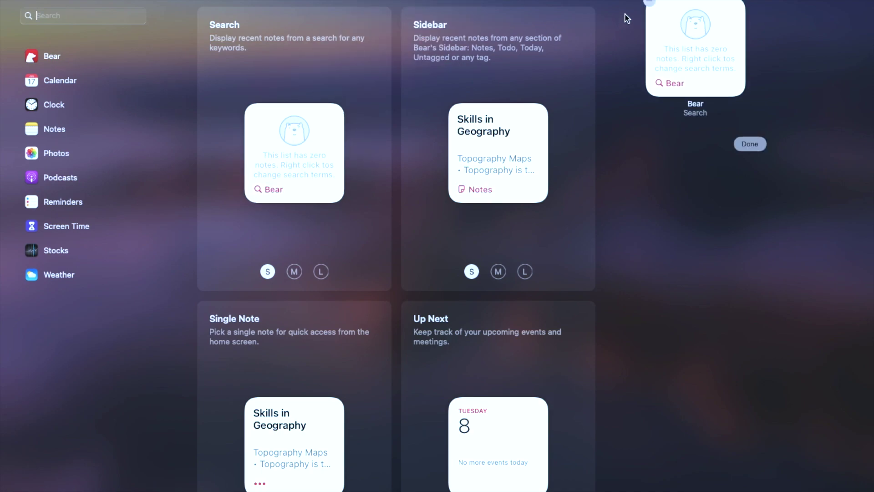
click(647, 2)
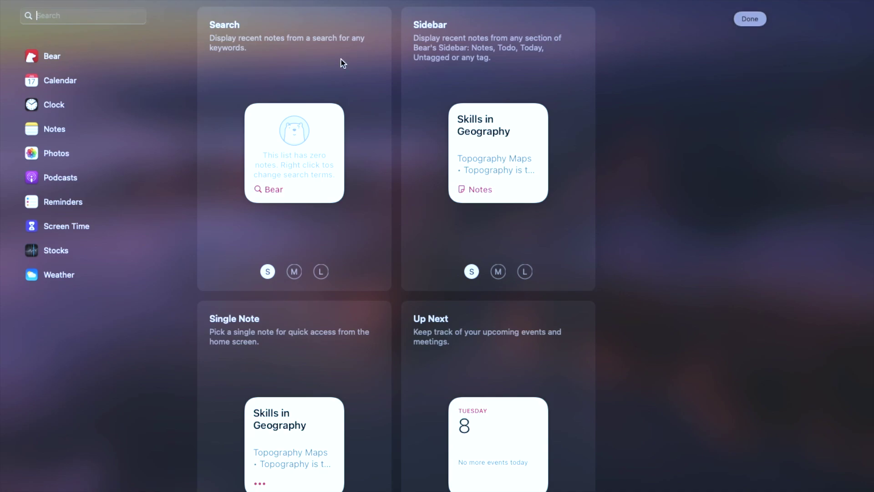
click(60, 86)
Browse the Clock, Notes, Photos, Podcasts, Reminders, Screen Time and Stocks widgets, ending on Weather Forecast
click(62, 103)
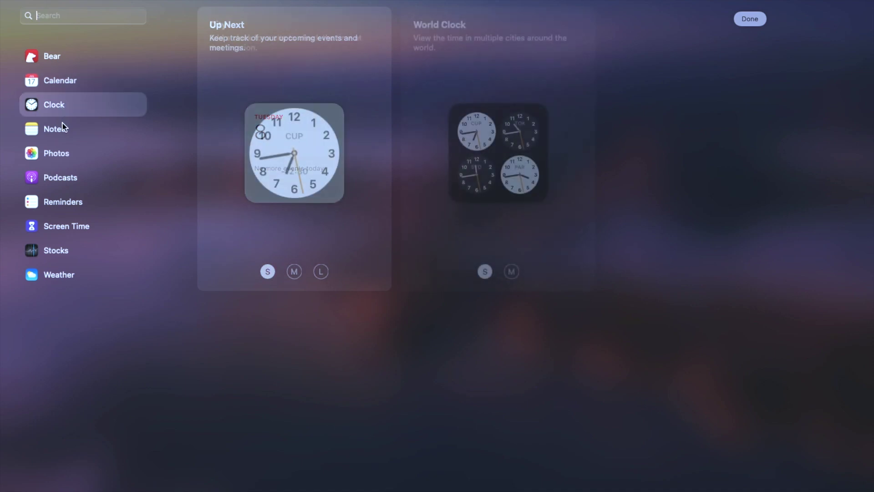
click(63, 128)
click(65, 154)
click(71, 181)
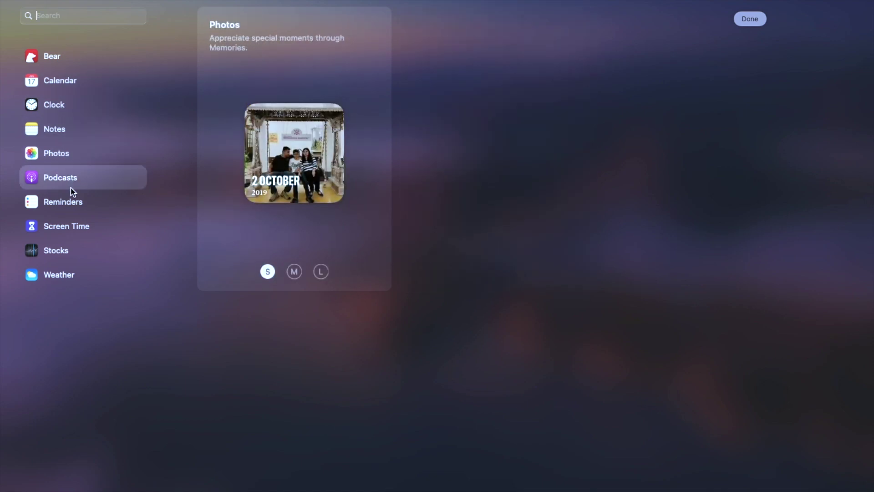
click(71, 203)
click(71, 232)
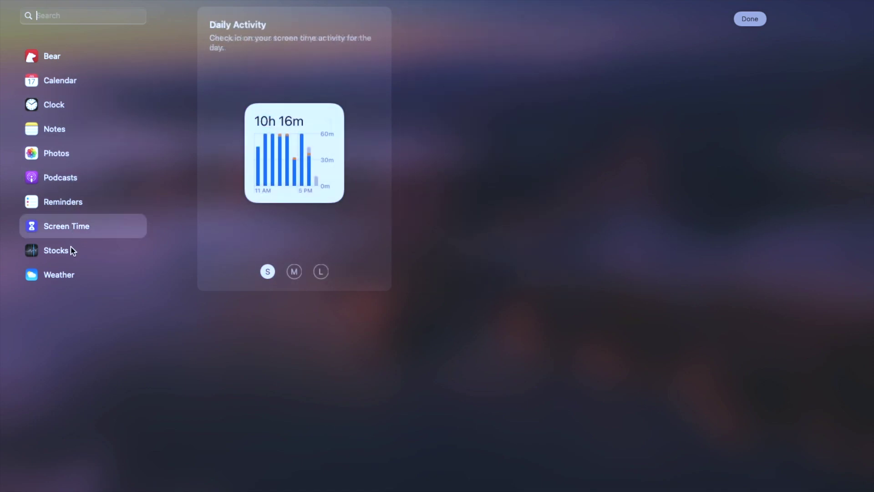
click(68, 252)
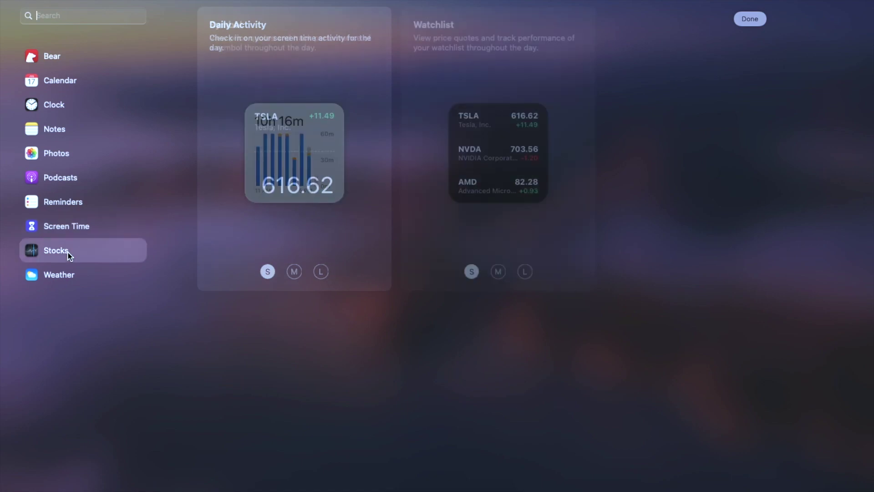
click(73, 277)
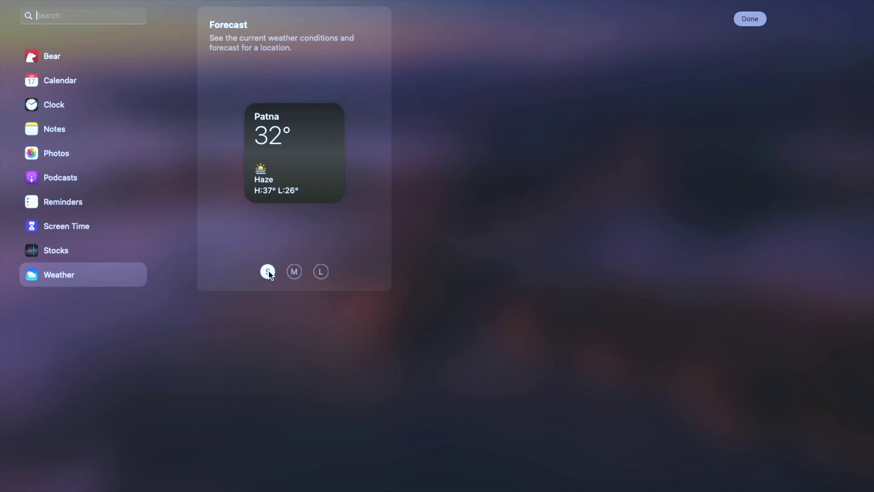
Add the small and medium Patna Forecast widgets to Notification Center
click(248, 109)
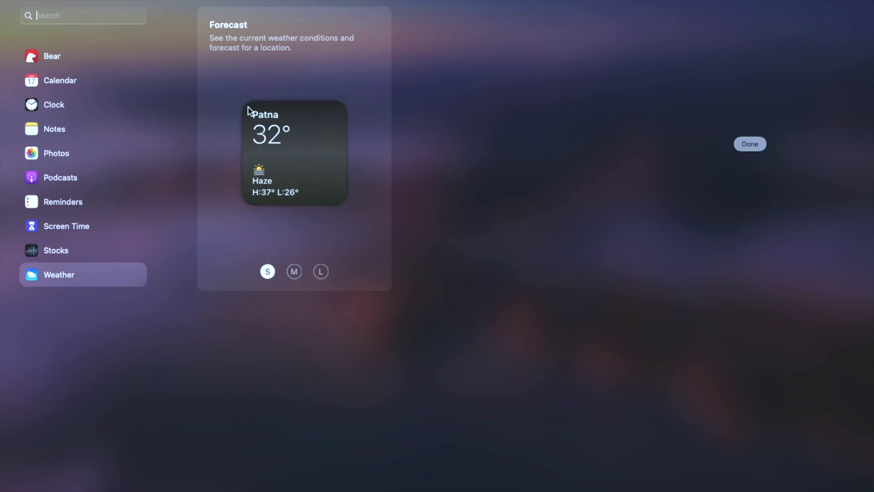
drag(247, 110, 716, 68)
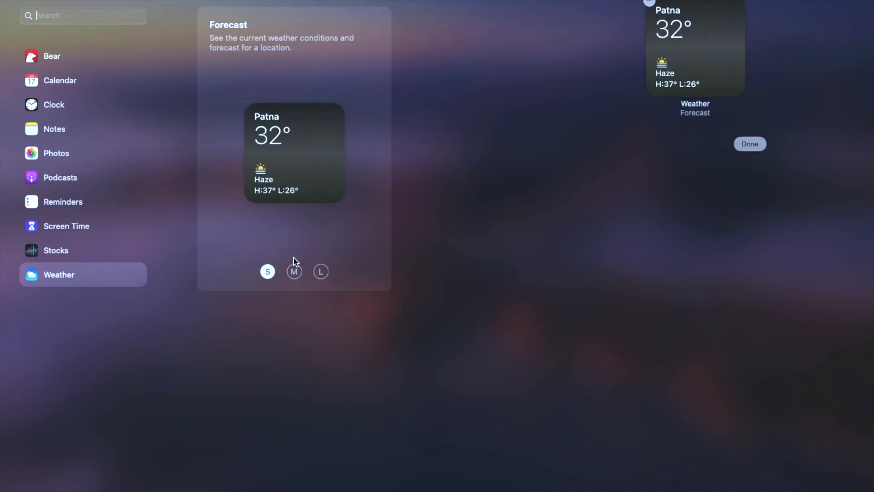
click(294, 270)
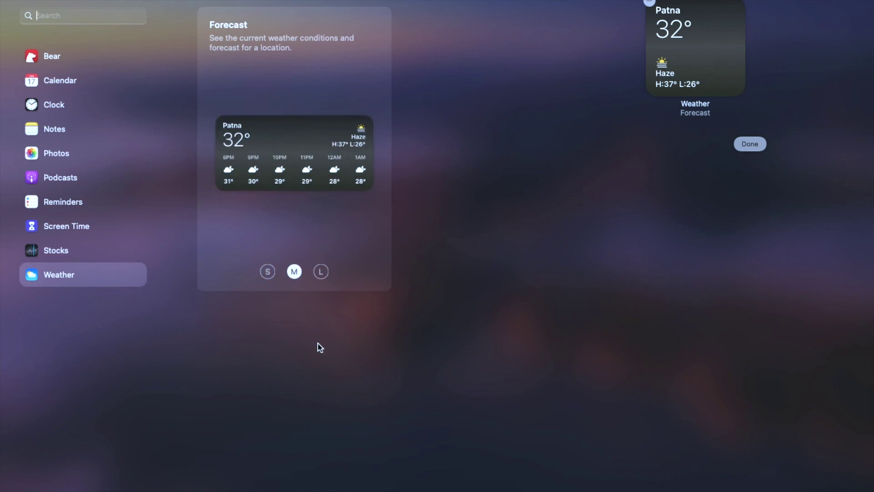
click(212, 118)
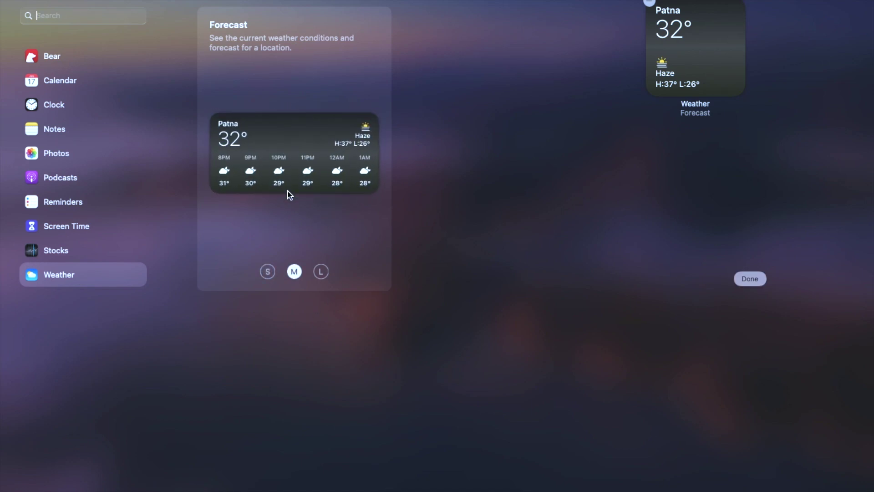
Switch the Forecast widget to the large size and add it
click(322, 271)
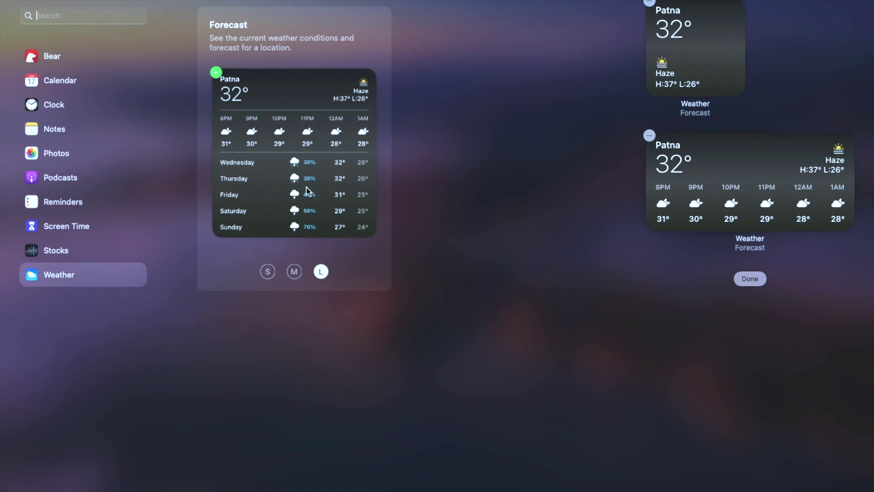
click(216, 73)
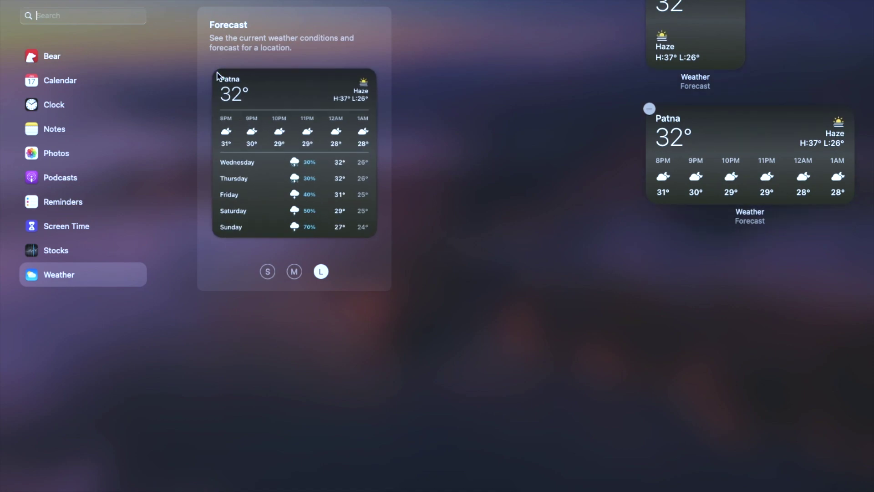
click(217, 77)
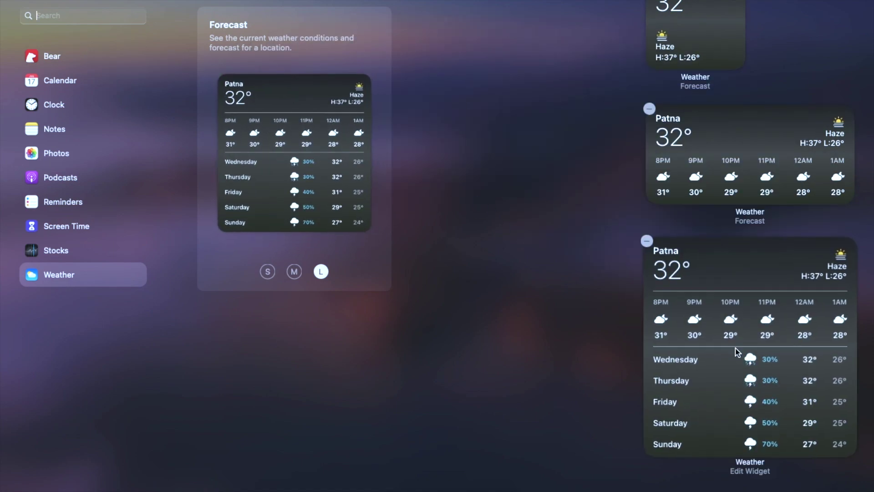
mouse_move(749, 347)
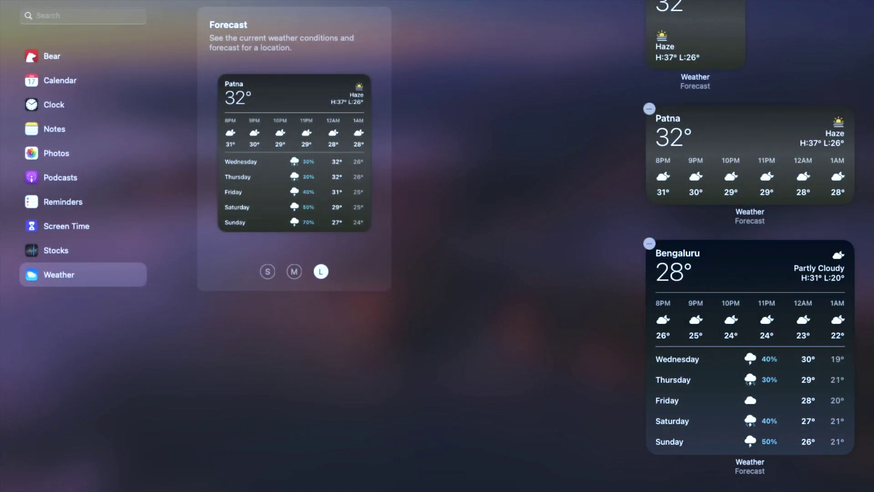
Finish editing, leaving small and medium Patna forecasts and a large Bengaluru forecast
key(Escape)
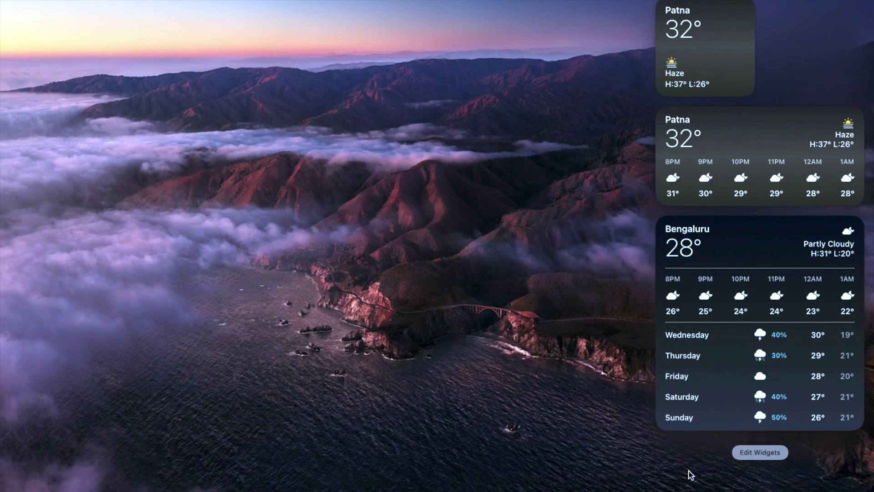